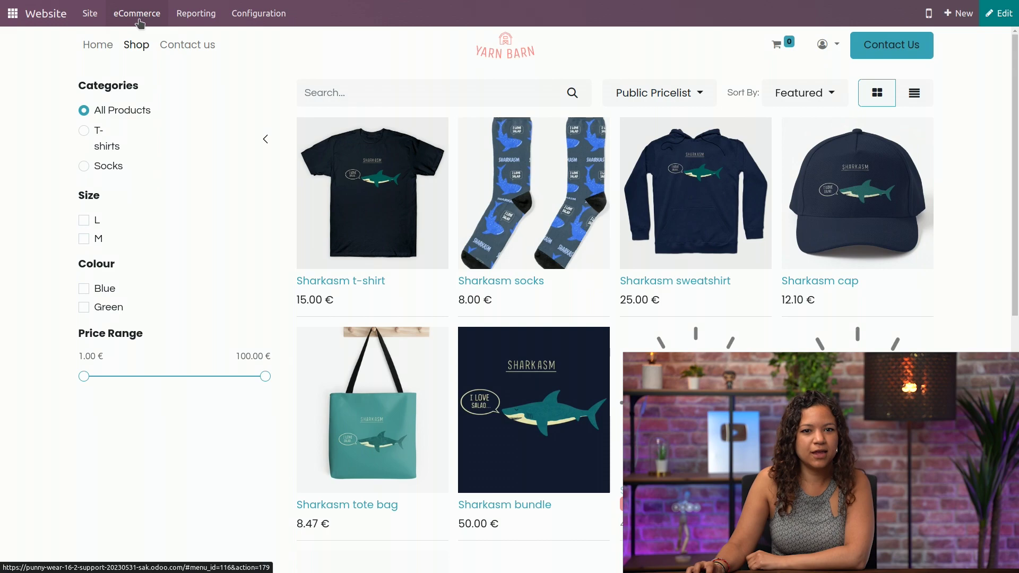
- Open the Sharkasm t-shirt from eCommerce Products and show its Sales tab upsell fields
{"action": "left_click", "coordinate": [139, 21]}
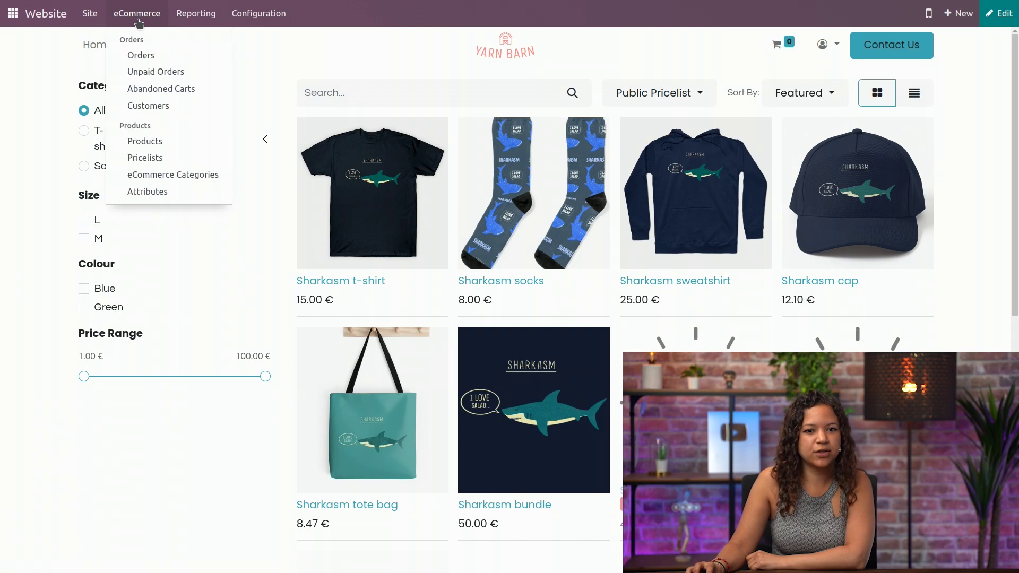
{"action": "left_click", "coordinate": [146, 143]}
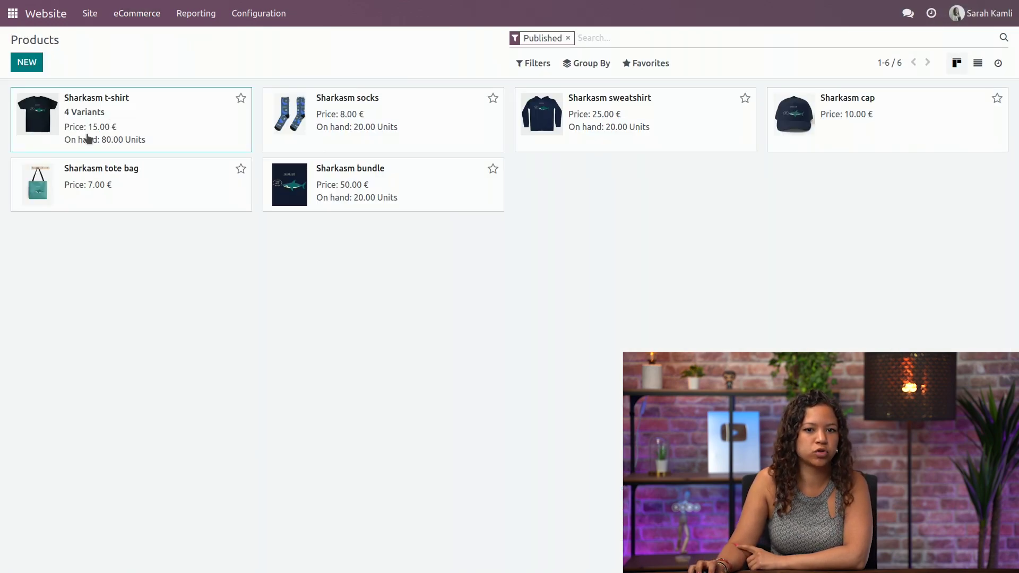
{"action": "left_click", "coordinate": [87, 138]}
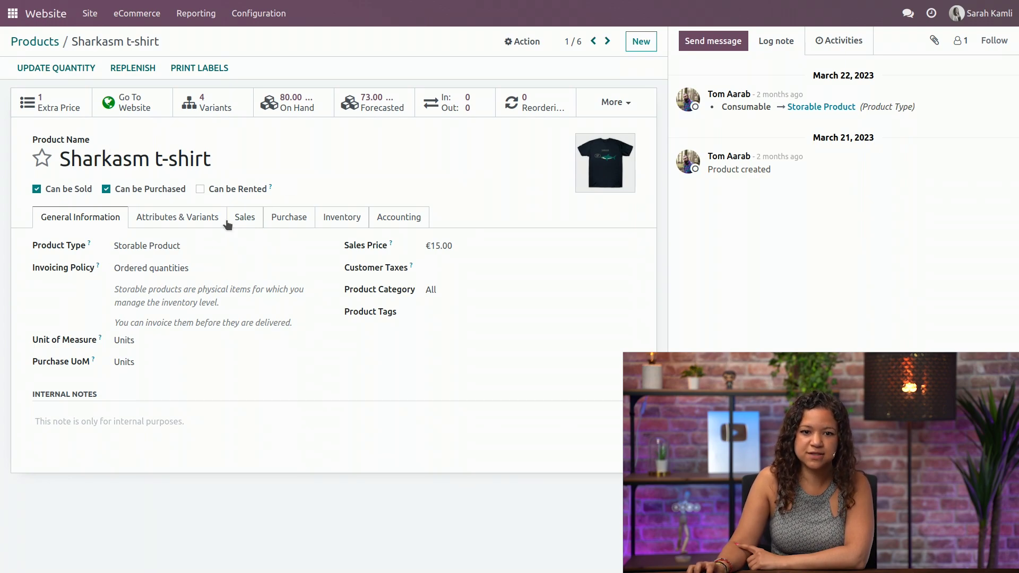
{"action": "left_click", "coordinate": [244, 222]}
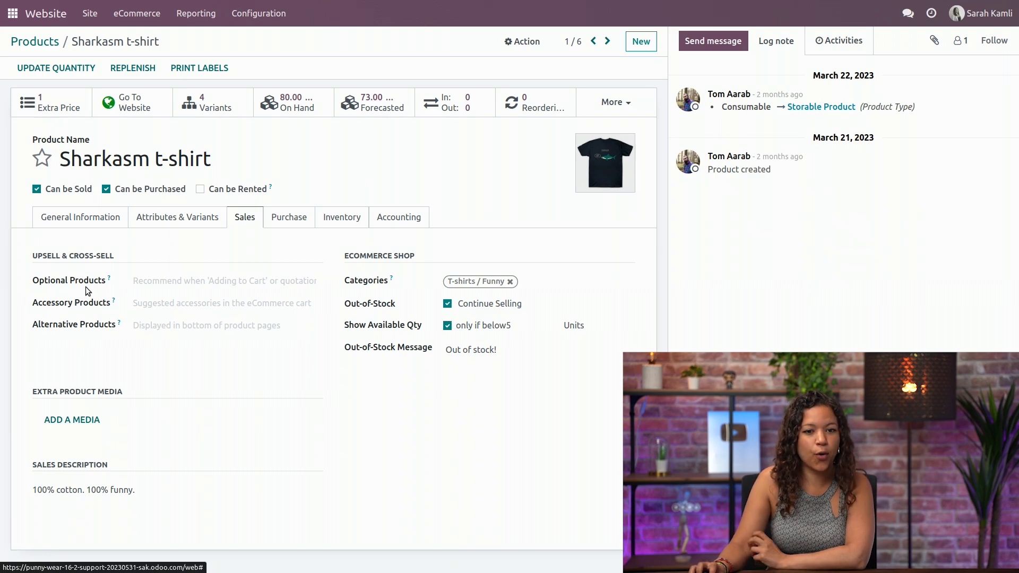
{"action": "mouse_move", "coordinate": [110, 277]}
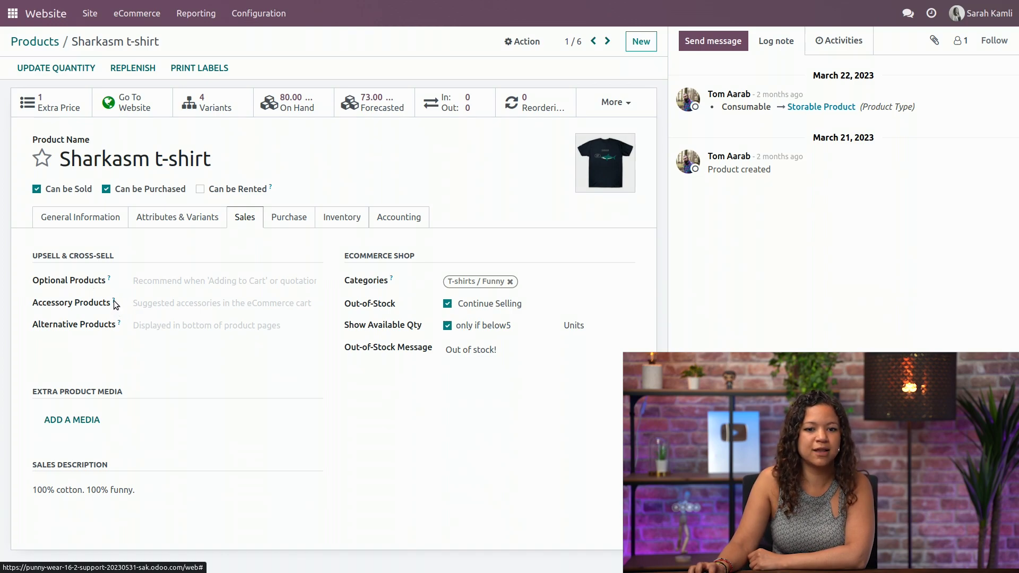
{"action": "mouse_move", "coordinate": [115, 304]}
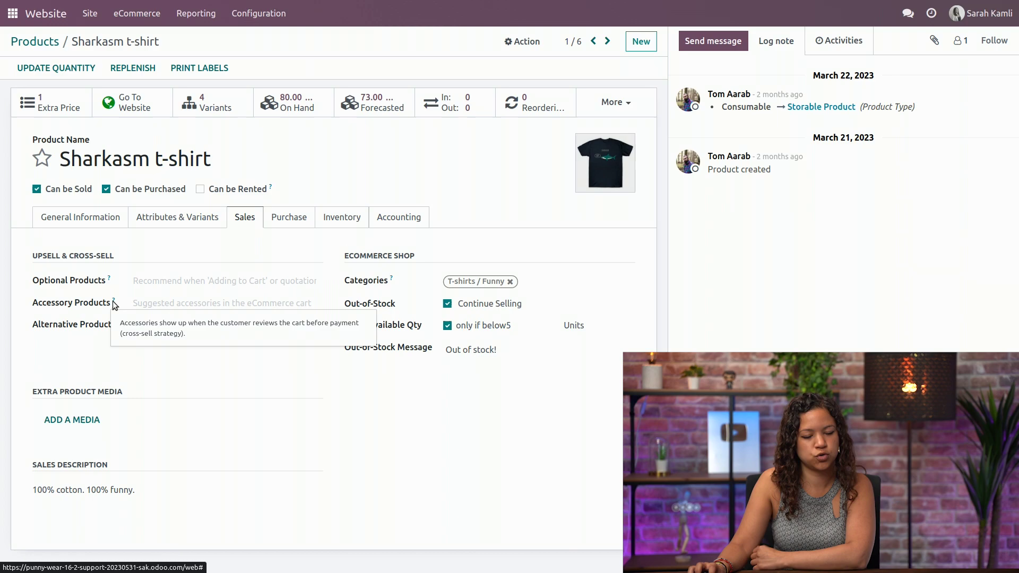
- Pick Sharkasm sweatshirt as optional, Sharkasm cap as accessory, and Sharkasm bundle as alternative
{"action": "left_click", "coordinate": [173, 279]}
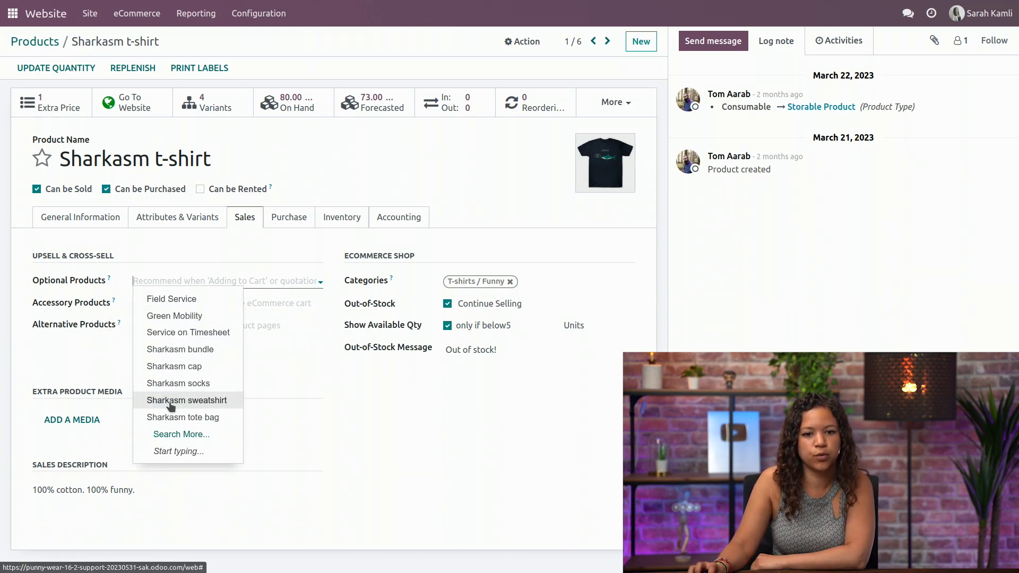
{"action": "left_click", "coordinate": [191, 401]}
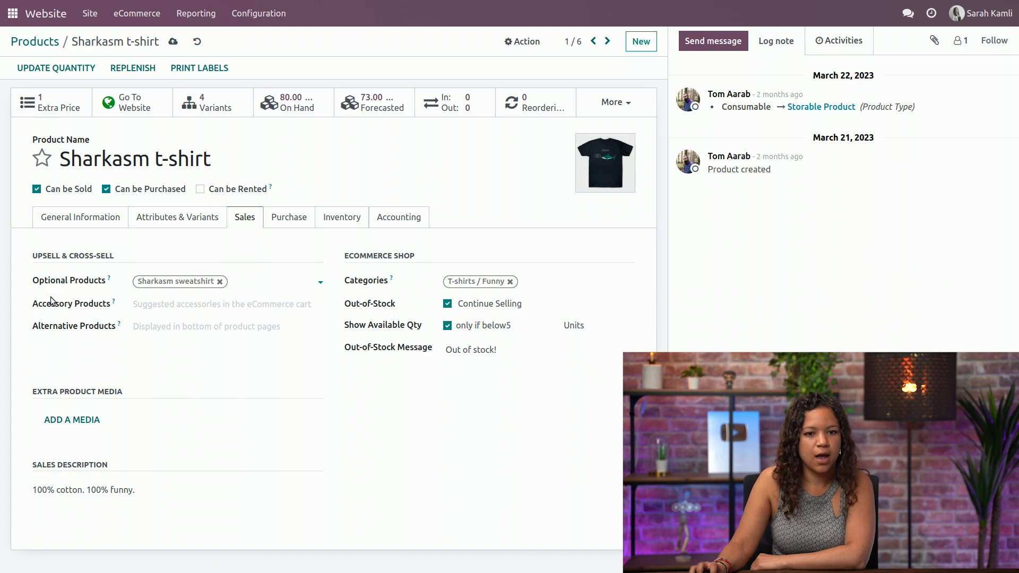
{"action": "left_click", "coordinate": [167, 304]}
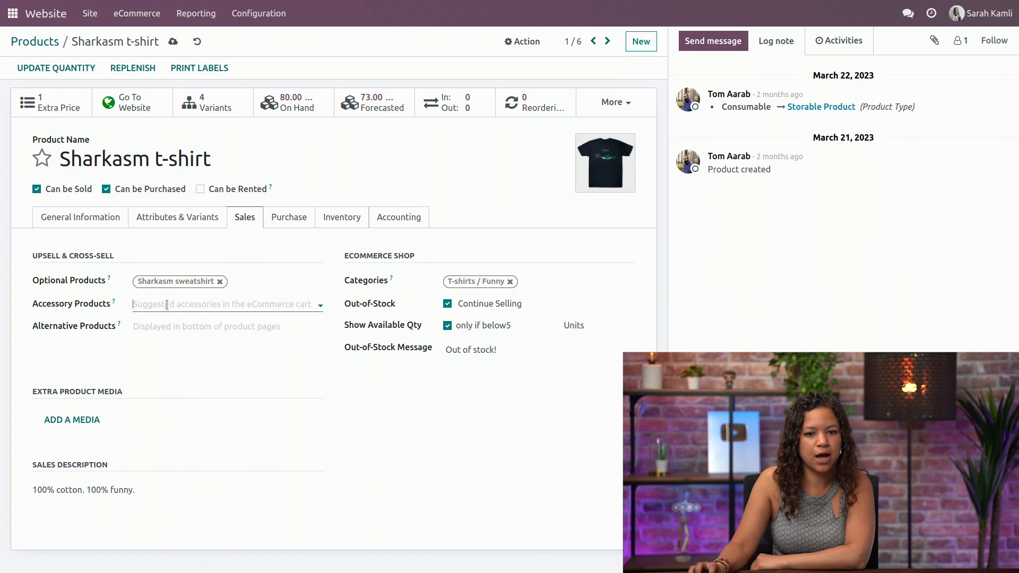
{"action": "left_click", "coordinate": [165, 389]}
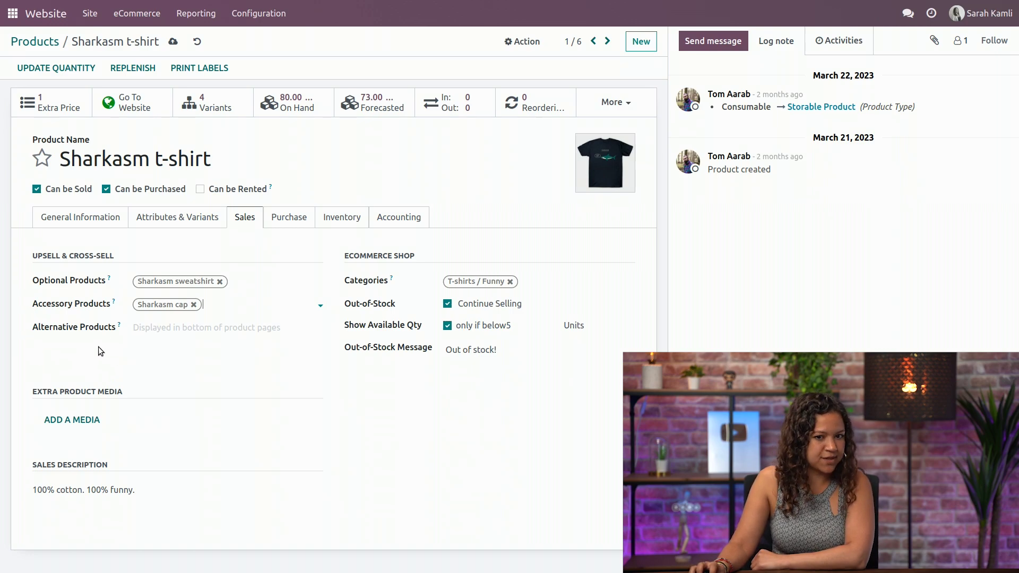
{"action": "left_click", "coordinate": [158, 328]}
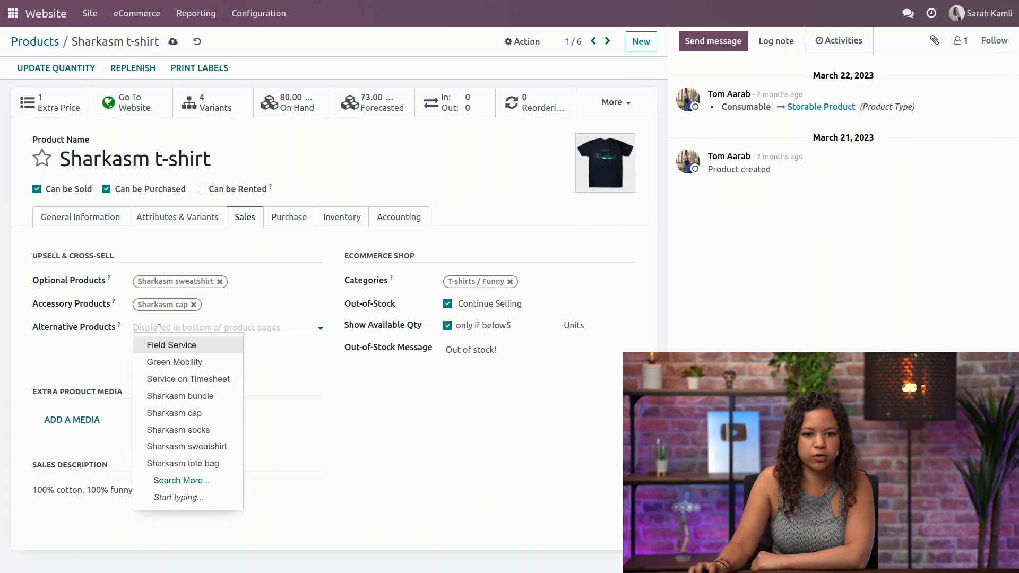
{"action": "left_click", "coordinate": [173, 396]}
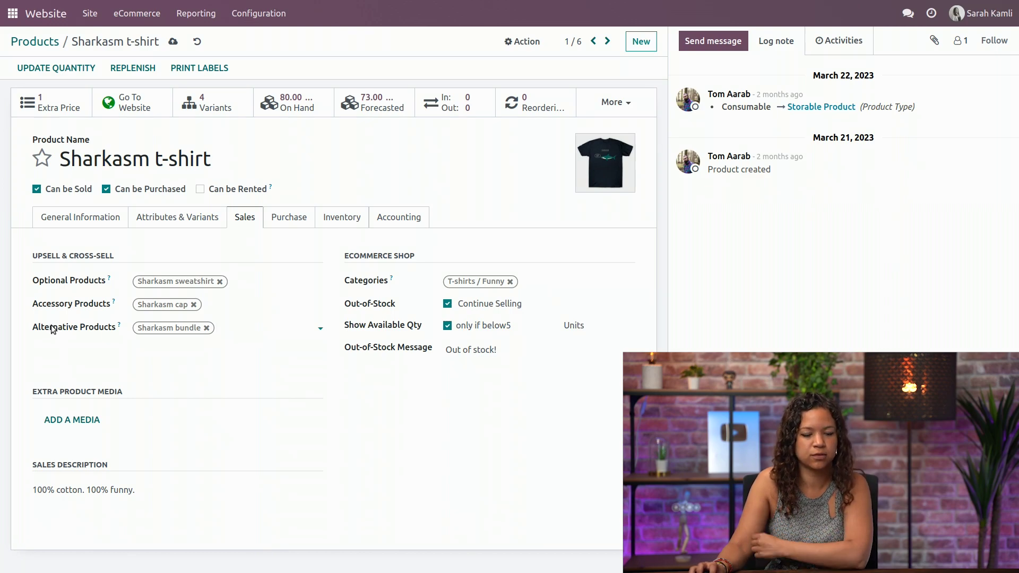
{"action": "left_click", "coordinate": [84, 14]}
- Go to the website shop and open the Sharkasm t-shirt's product page, scrolling down it
{"action": "left_click", "coordinate": [103, 39]}
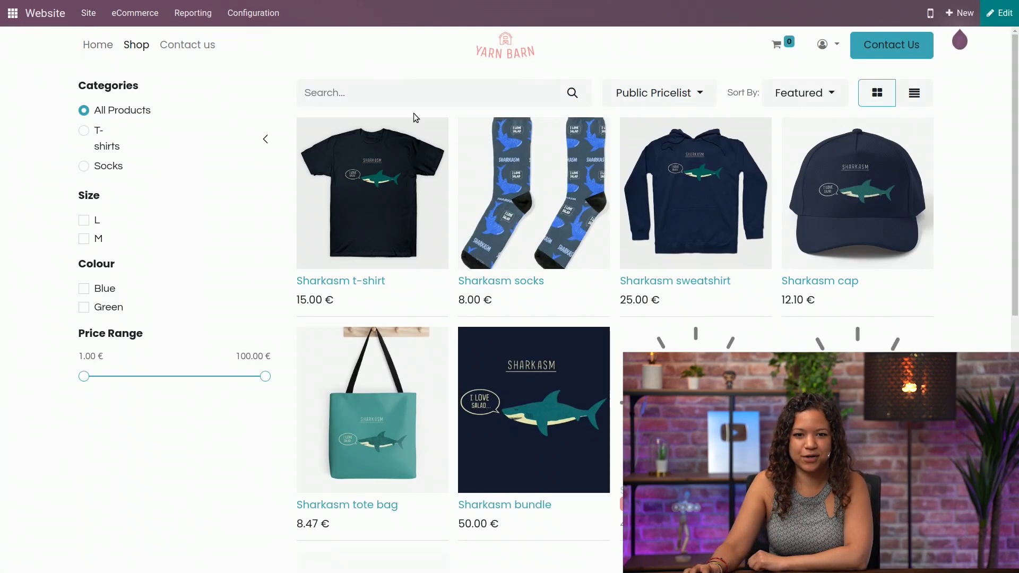
{"action": "left_click", "coordinate": [386, 164]}
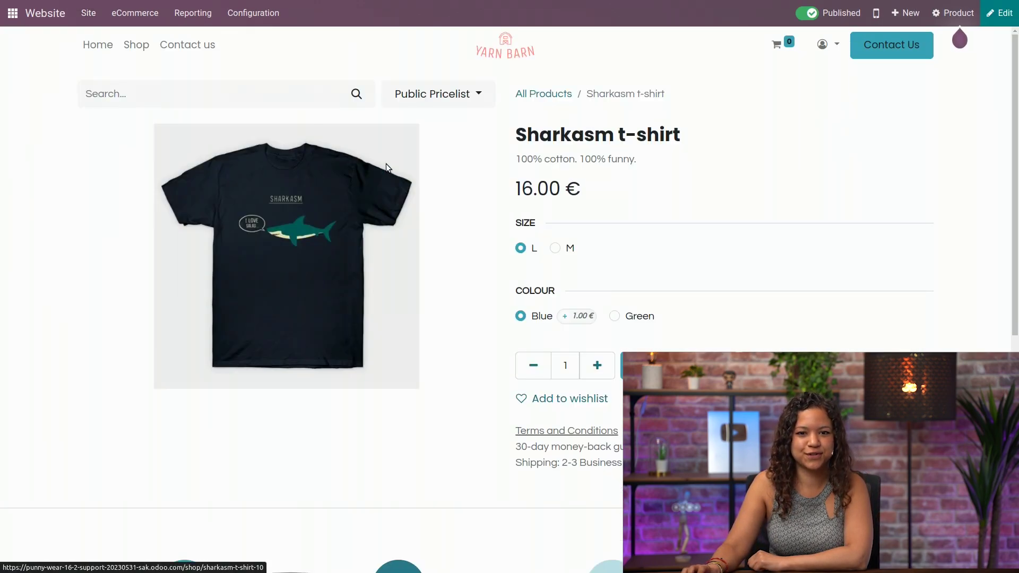
{"action": "scroll", "coordinate": [391, 163], "scroll_direction": "down", "scroll_amount": 5}
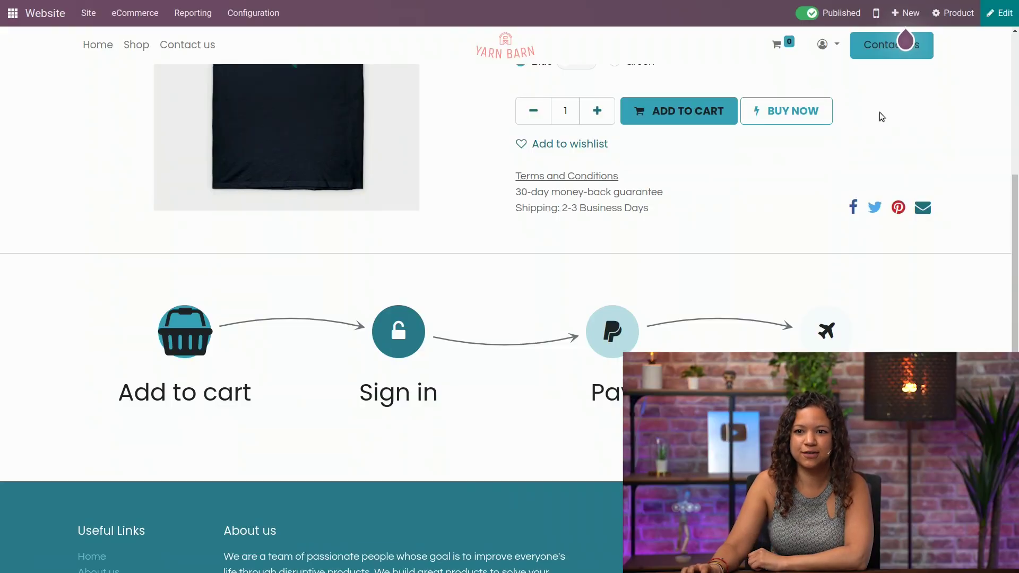
- In edit mode, find the Products snippet and drop it below the t-shirt details
{"action": "left_click", "coordinate": [997, 14]}
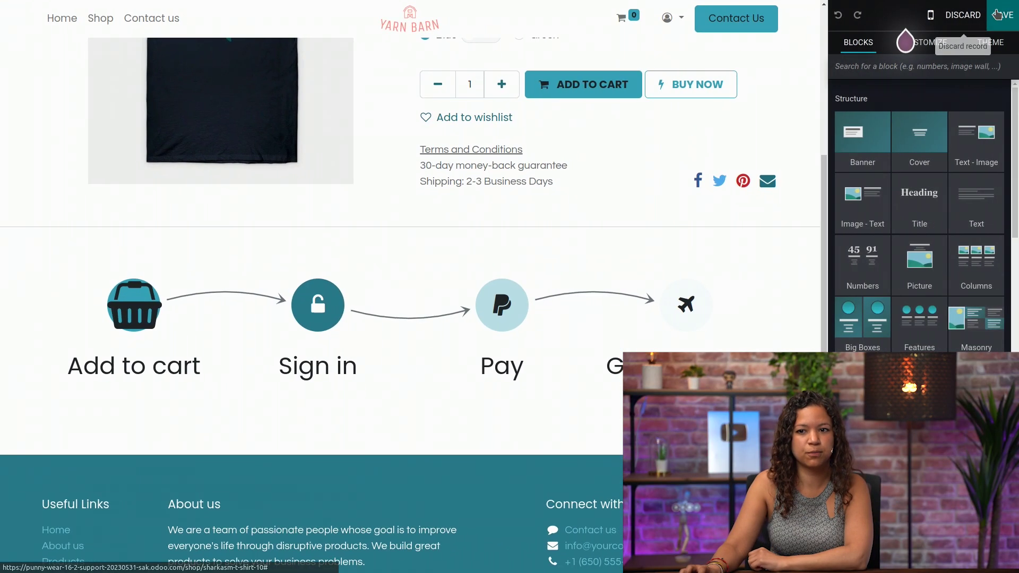
{"action": "left_click", "coordinate": [882, 67]}
{"action": "type", "text": "pro"}
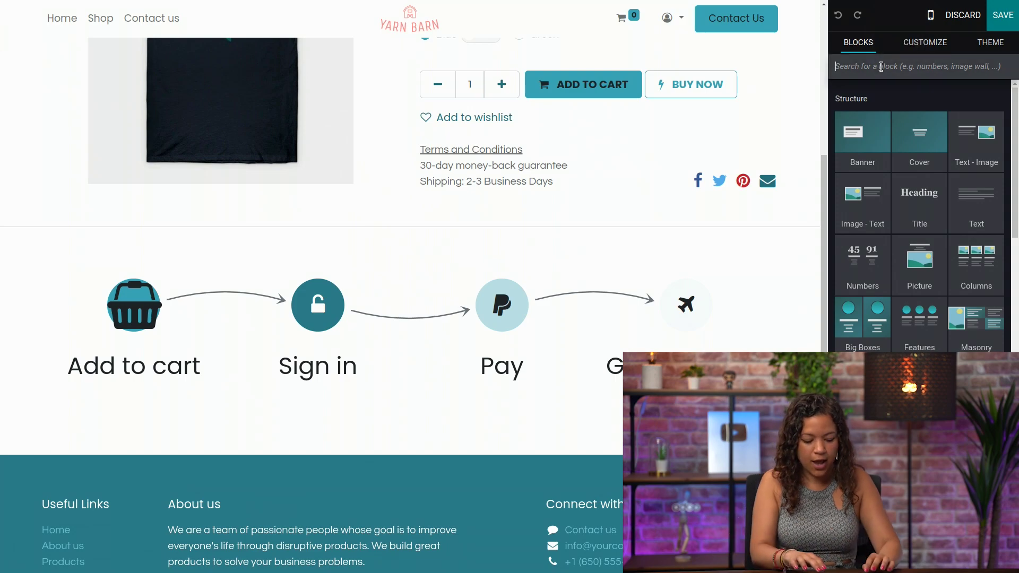
{"action": "type", "text": "du"}
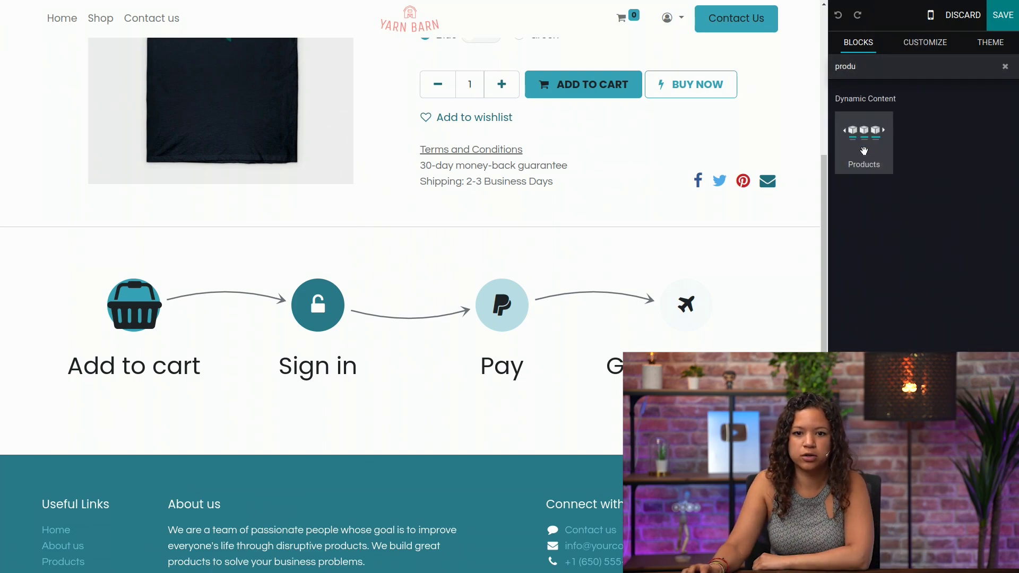
{"action": "left_click_drag", "start_coordinate": [864, 141], "coordinate": [371, 228]}
{"action": "scroll", "coordinate": [419, 380], "scroll_direction": "up", "scroll_amount": 5}
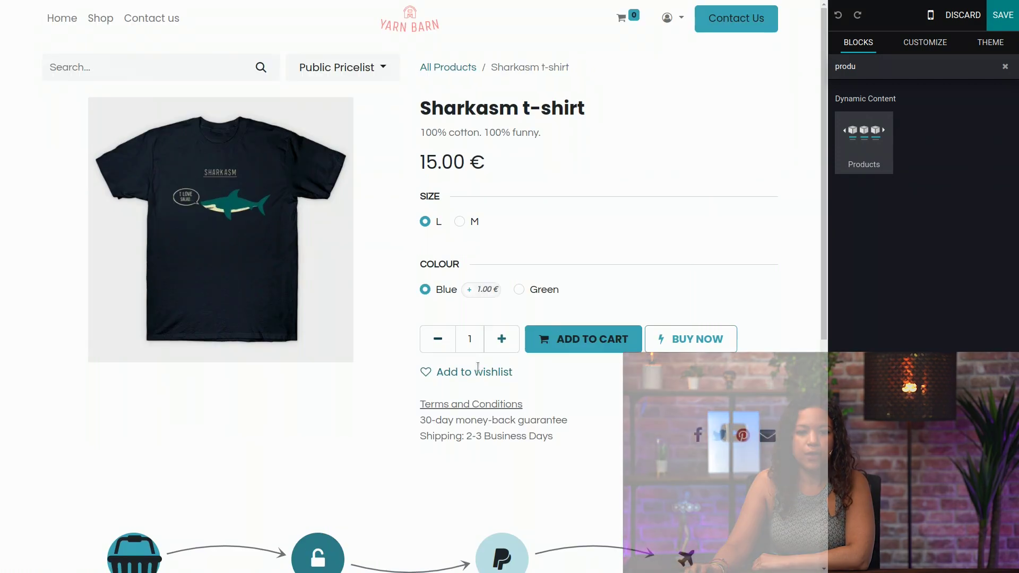
{"action": "scroll", "coordinate": [420, 380], "scroll_direction": "down", "scroll_amount": 2}
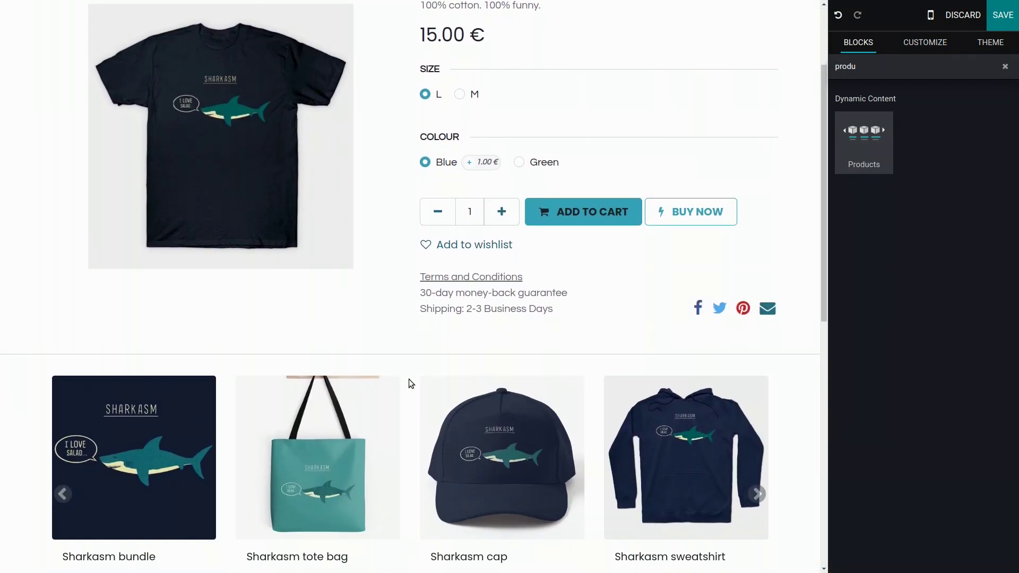
- Make the products carousel full width and filter it to Alternative Products
{"action": "left_click", "coordinate": [275, 431]}
{"action": "scroll", "coordinate": [275, 431], "scroll_direction": "down", "scroll_amount": 2}
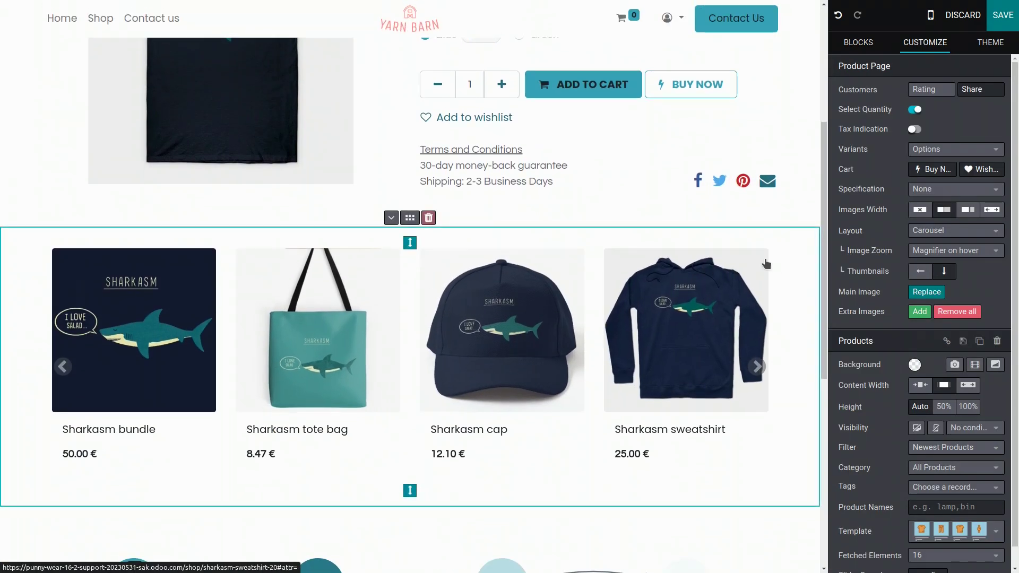
{"action": "left_click", "coordinate": [967, 384]}
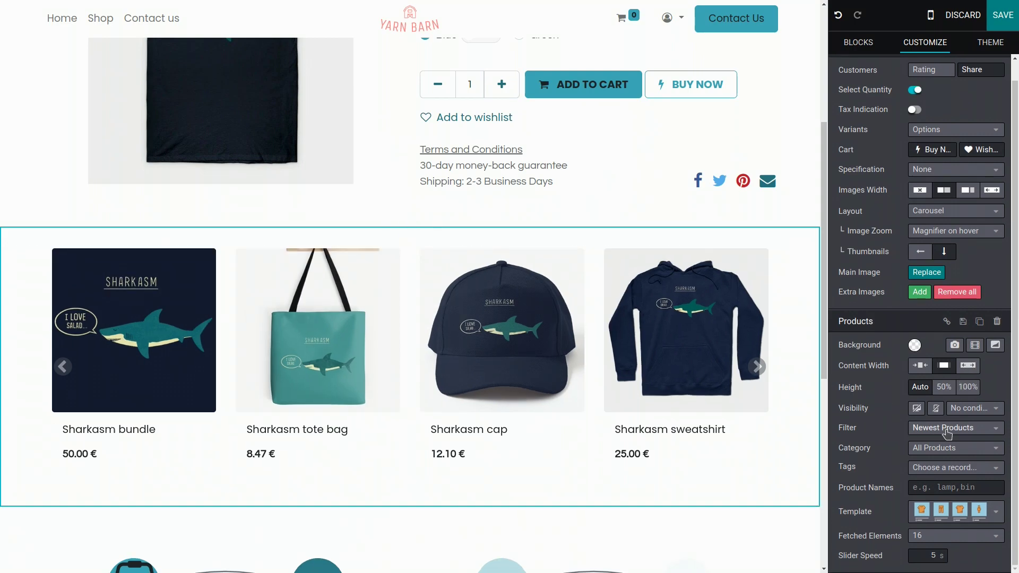
{"action": "left_click", "coordinate": [943, 445]}
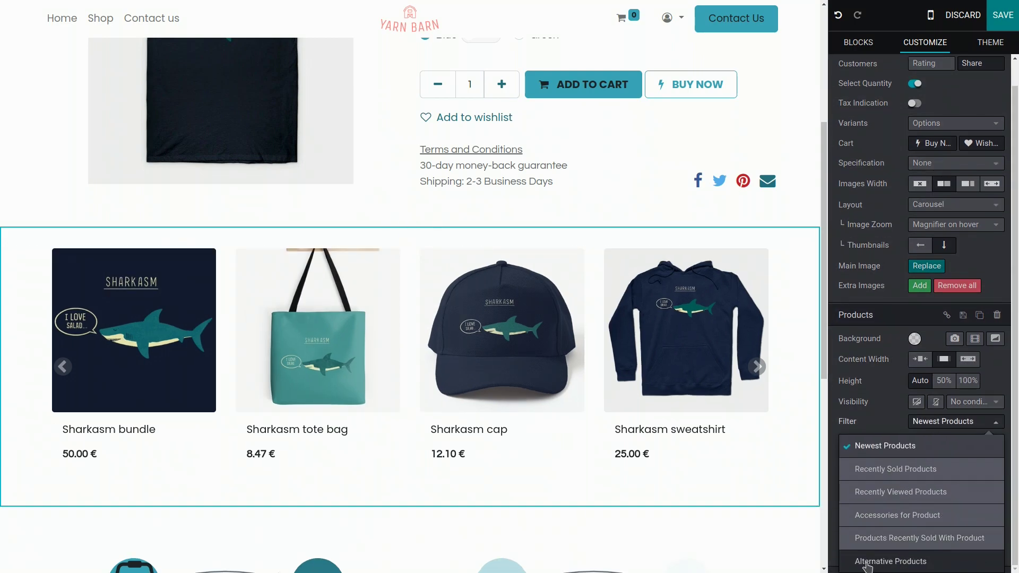
{"action": "left_click", "coordinate": [894, 566]}
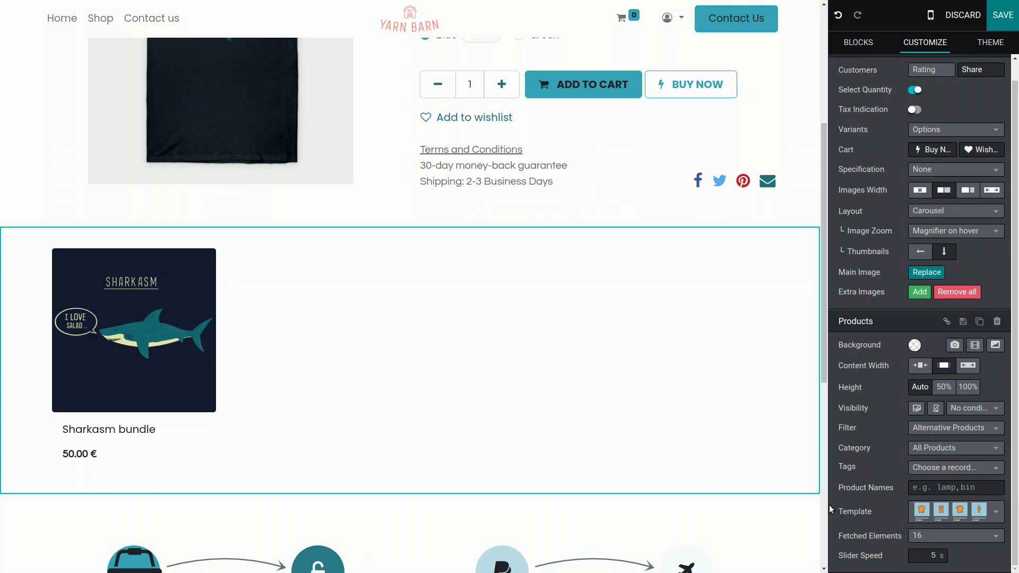
- Search blocks for 'title' and drop a Title block above the products carousel
{"action": "left_click", "coordinate": [851, 46]}
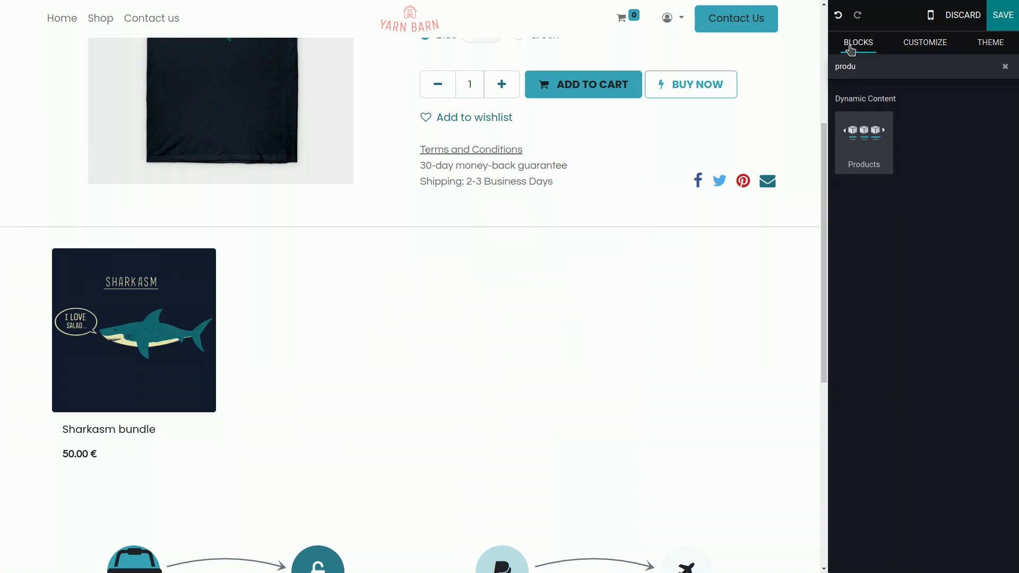
{"action": "left_click_drag", "start_coordinate": [868, 64], "coordinate": [831, 67]}
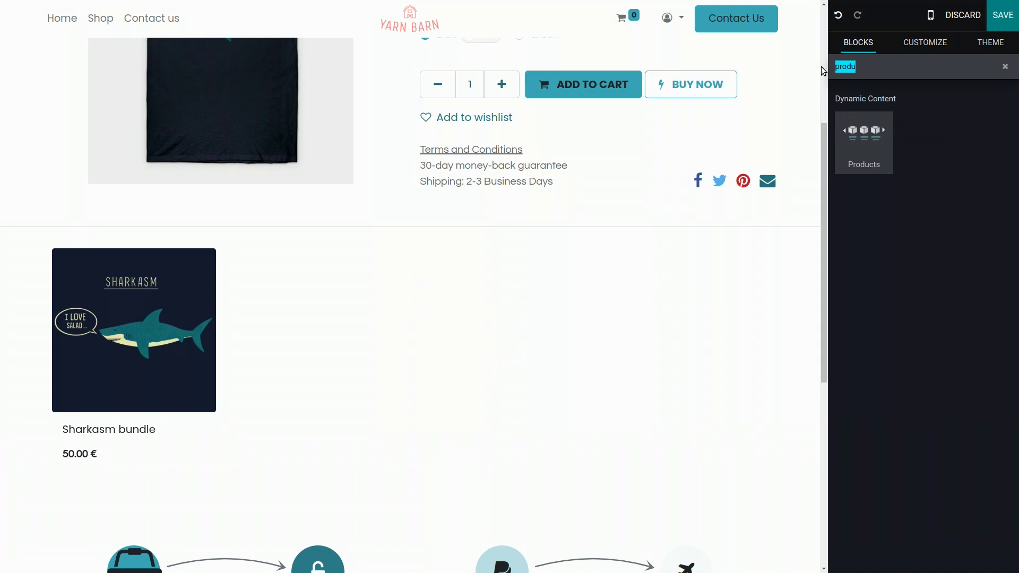
{"action": "type", "text": "title"}
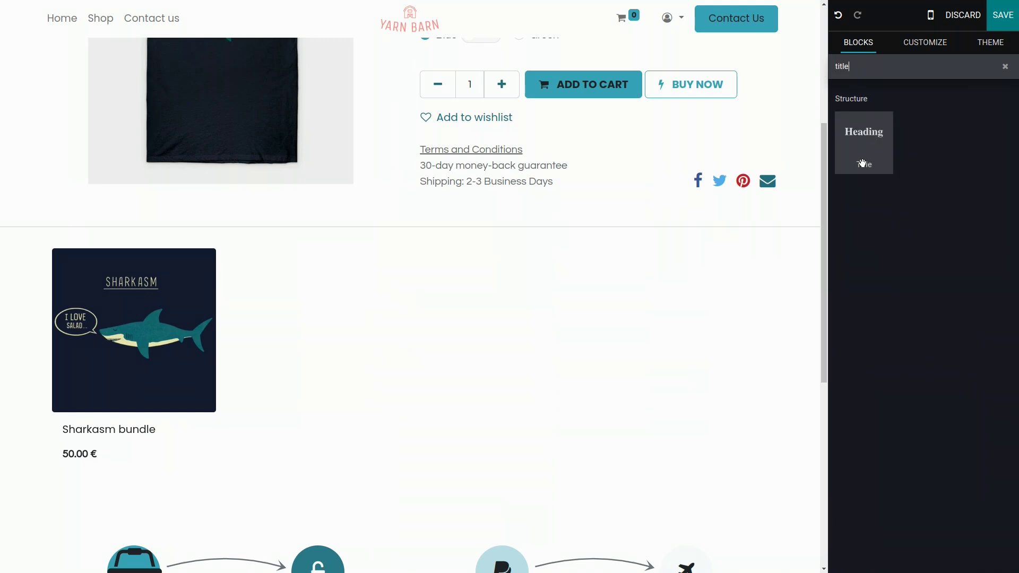
{"action": "left_click_drag", "start_coordinate": [864, 164], "coordinate": [199, 229]}
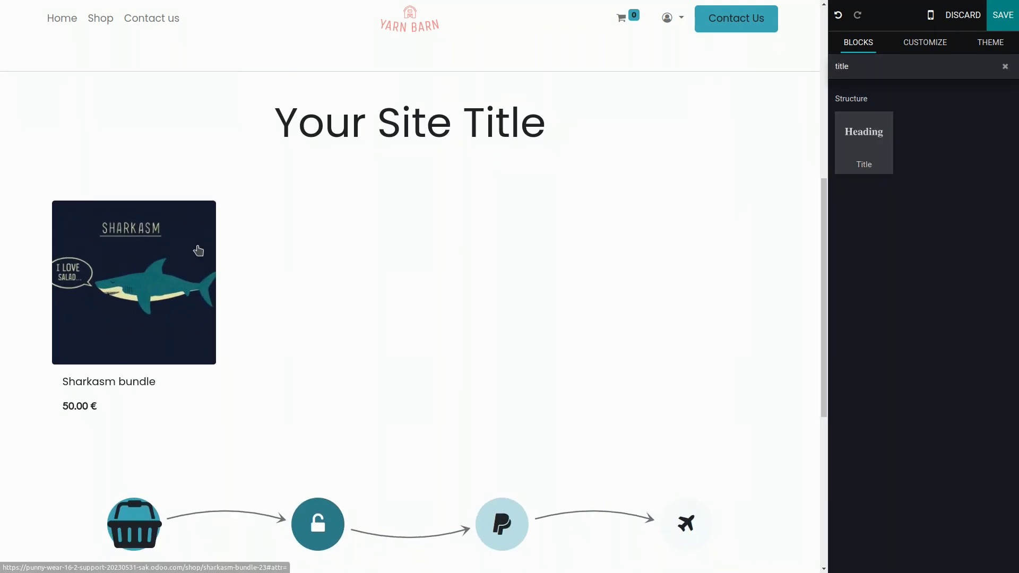
- Format the title as a left-aligned Header 2 heading
{"action": "triple_click", "coordinate": [354, 119]}
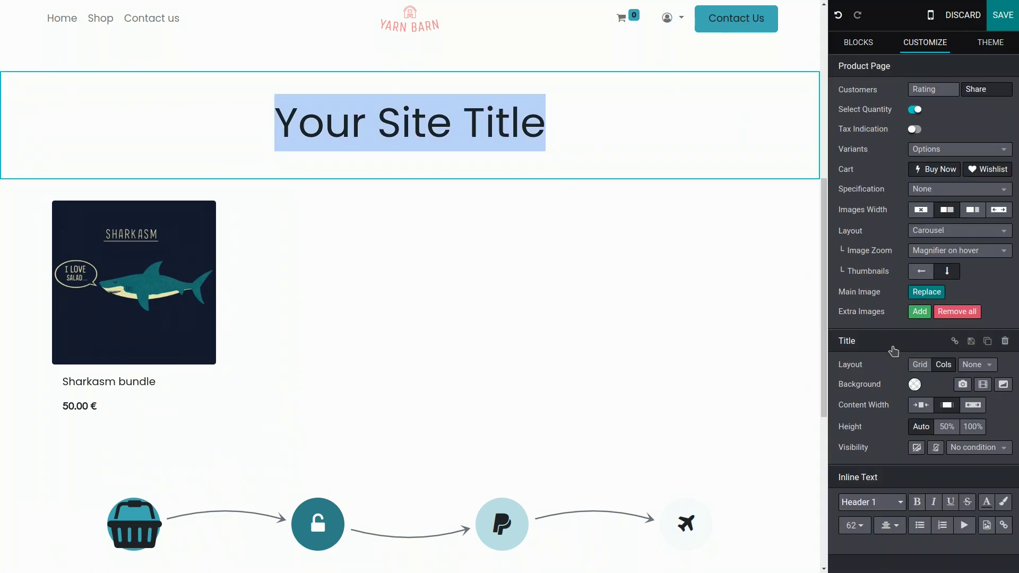
{"action": "left_click", "coordinate": [870, 502]}
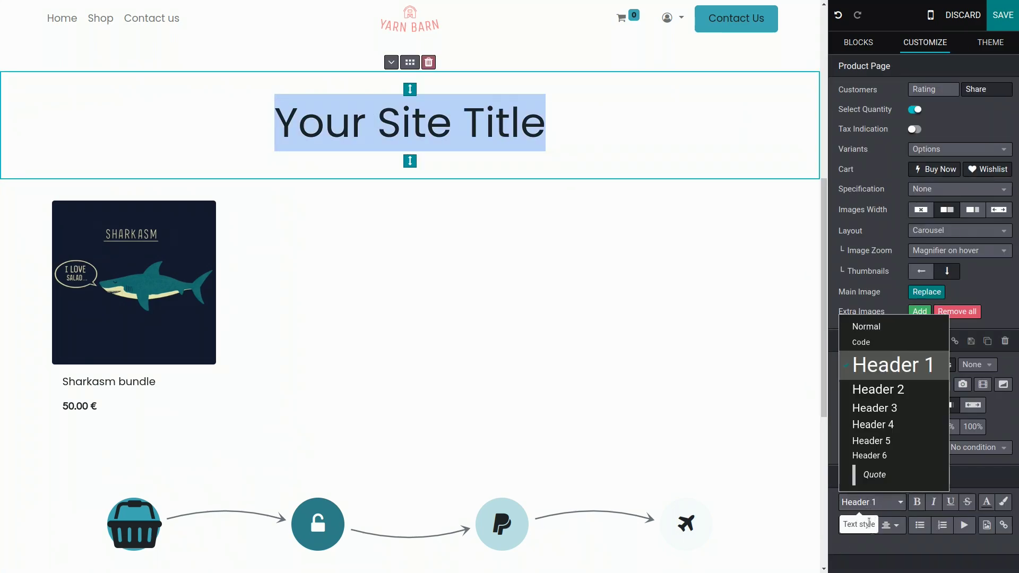
{"action": "left_click", "coordinate": [887, 389]}
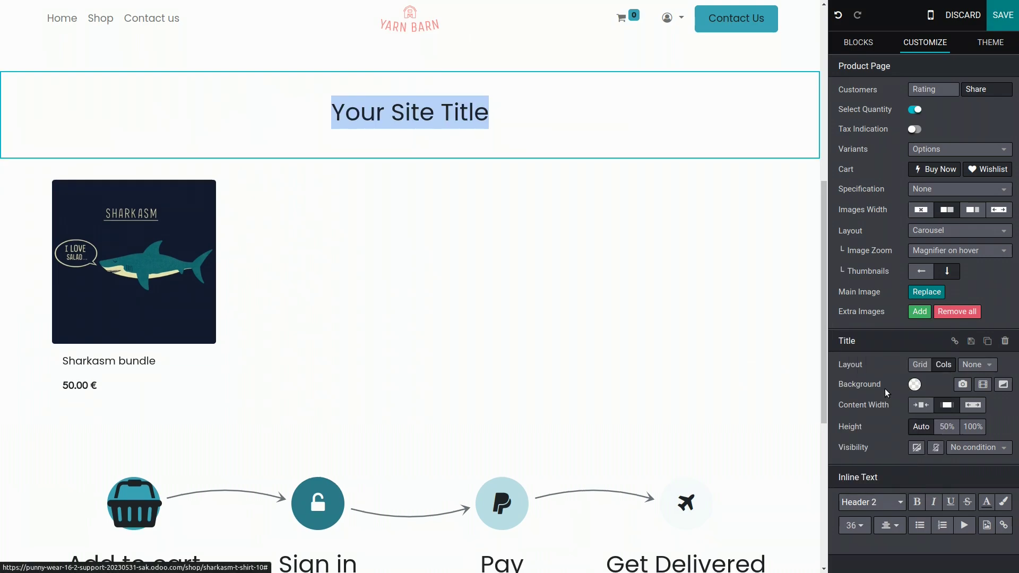
{"action": "left_click", "coordinate": [889, 531]}
{"action": "left_click", "coordinate": [885, 546]}
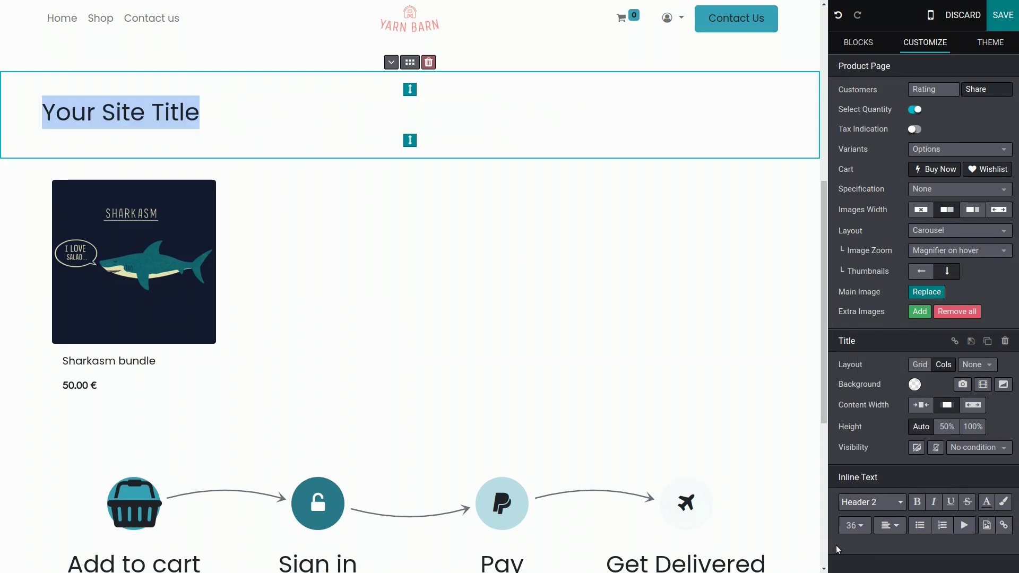
- Replace the title's placeholder text with 'You might also like'
{"action": "left_click", "coordinate": [101, 114]}
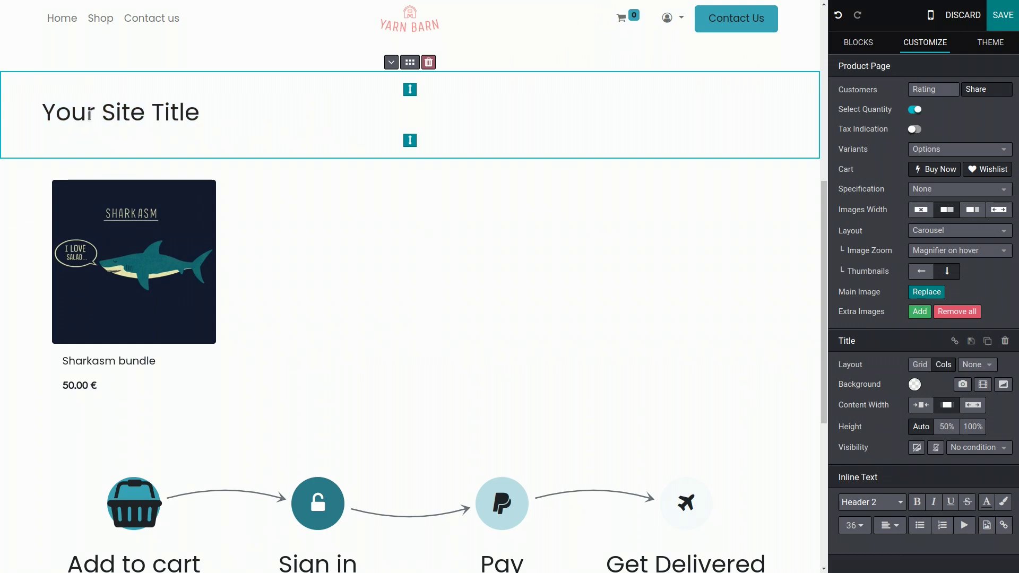
{"action": "left_click_drag", "start_coordinate": [89, 115], "coordinate": [195, 113]}
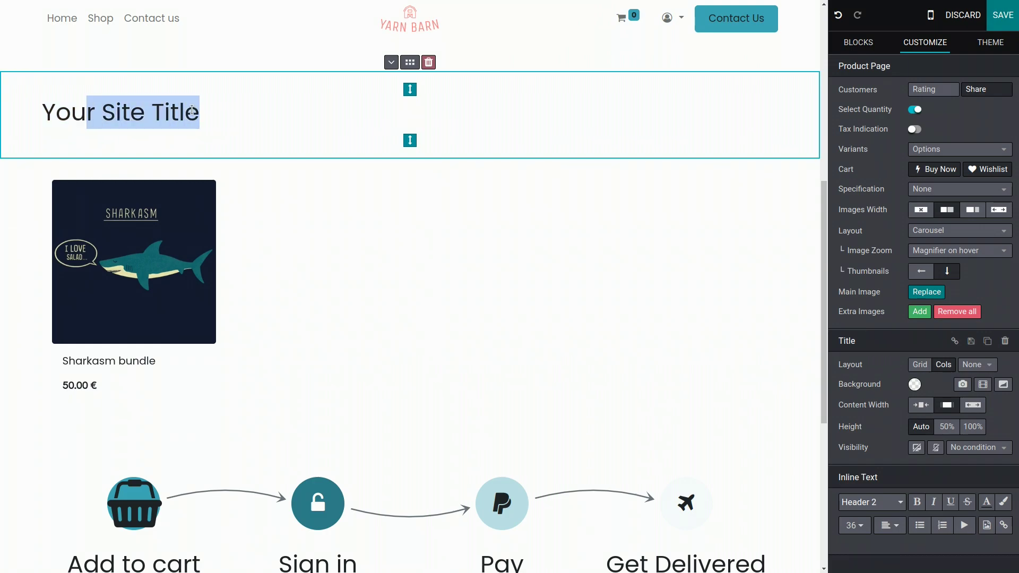
{"action": "key", "text": "BackSpace"}
{"action": "type", "text": "migh"}
{"action": "key", "text": "BackSpace"}
{"action": "key", "text": "BackSpace"}
{"action": "key", "text": "BackSpace"}
{"action": "key", "text": "BackSpace"}
{"action": "type", "text": "migh"}
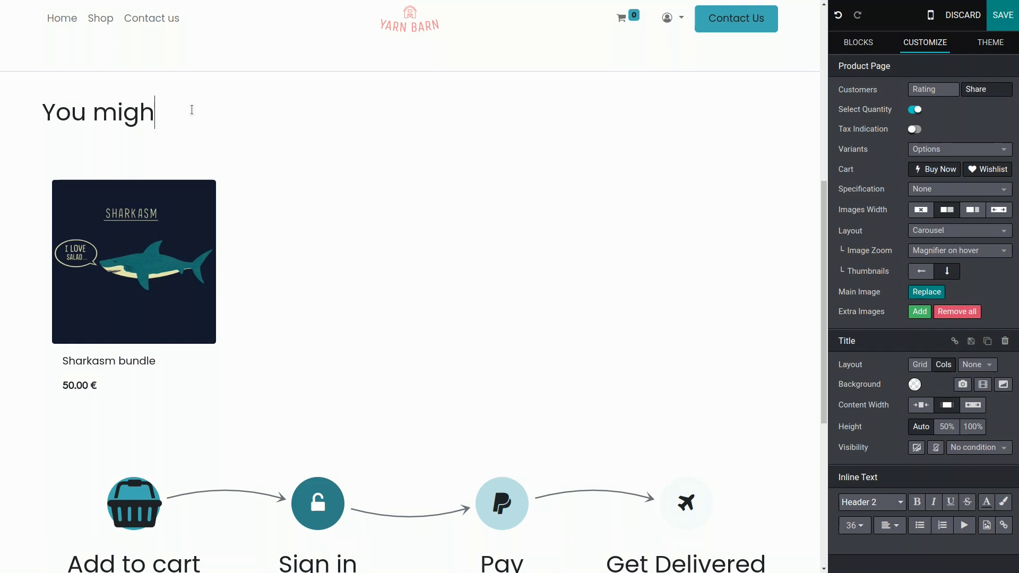
{"action": "type", "text": "t also like"}
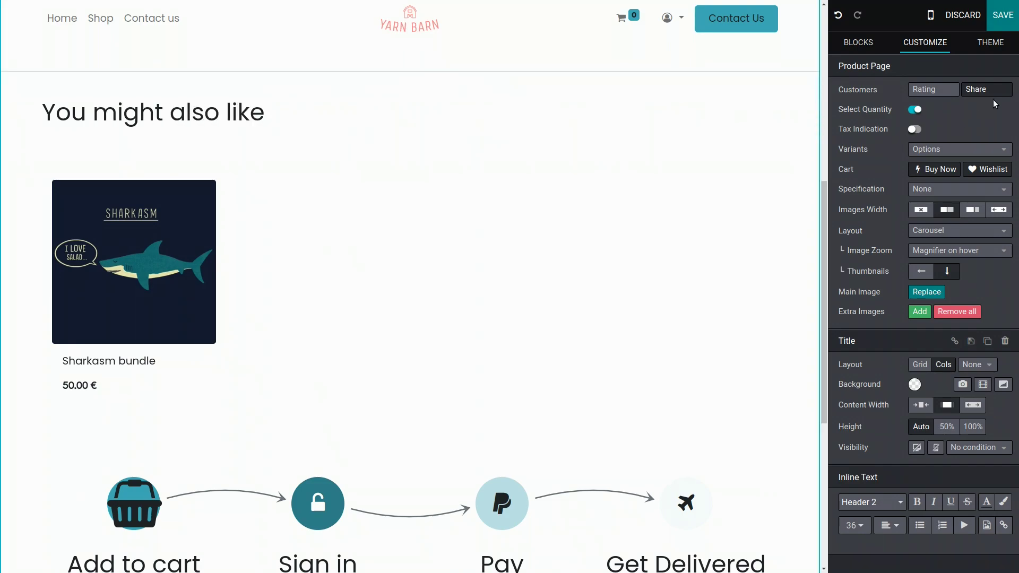
- Save the product page edits and review the result
{"action": "left_click", "coordinate": [1005, 21]}
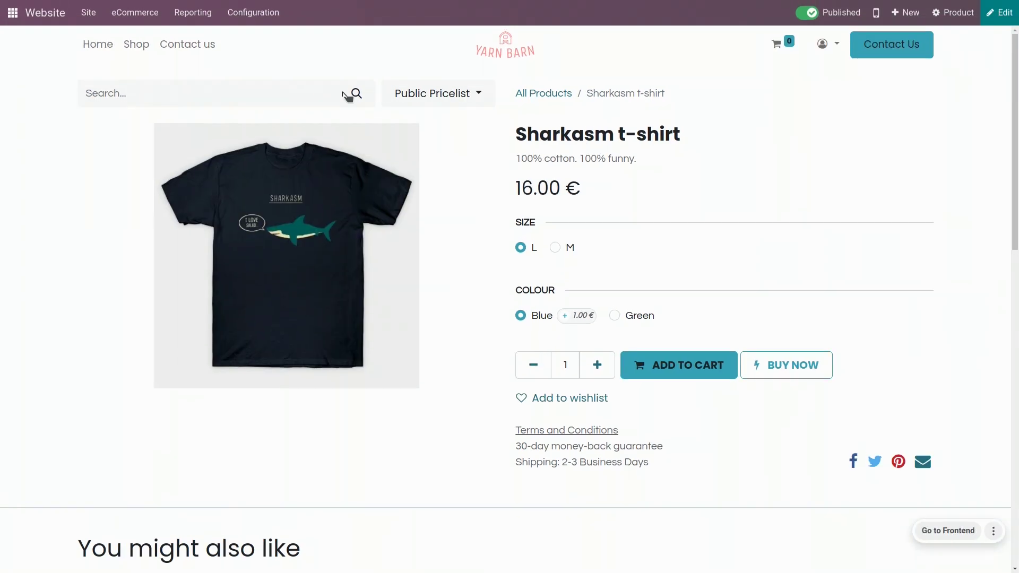
{"action": "scroll", "coordinate": [166, 138], "scroll_direction": "down", "scroll_amount": 7}
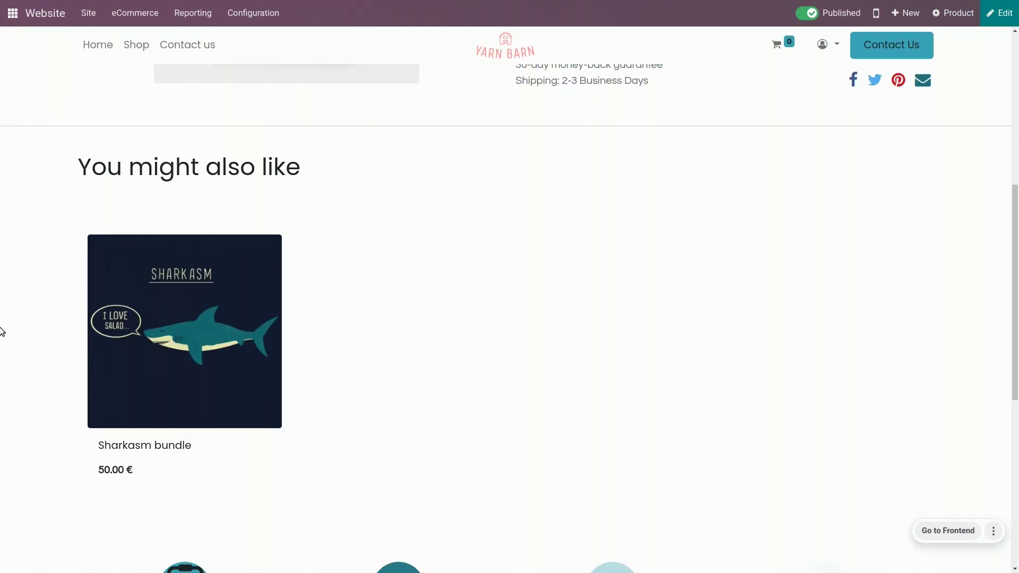
{"action": "scroll", "coordinate": [346, 340], "scroll_direction": "up", "scroll_amount": 5}
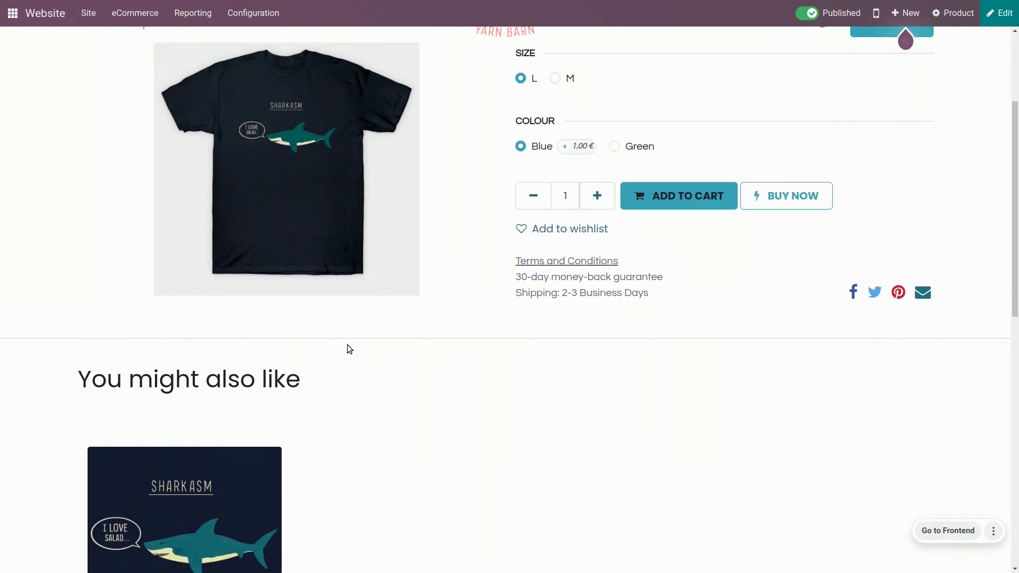
- Add the Sharkasm t-shirt to the cart and proceed to checkout
{"action": "scroll", "coordinate": [326, 385], "scroll_direction": "up", "scroll_amount": 3}
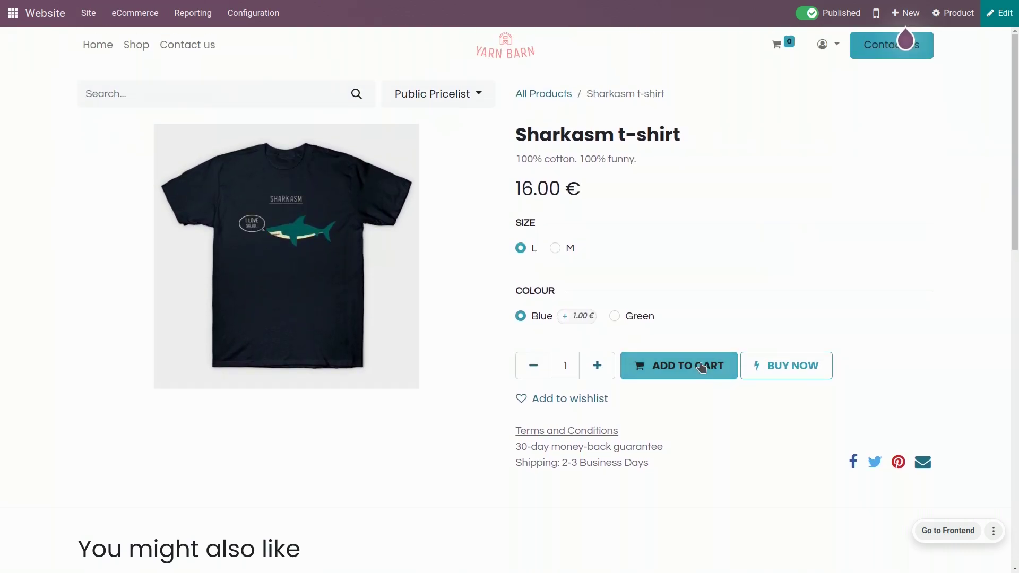
{"action": "left_click", "coordinate": [701, 365]}
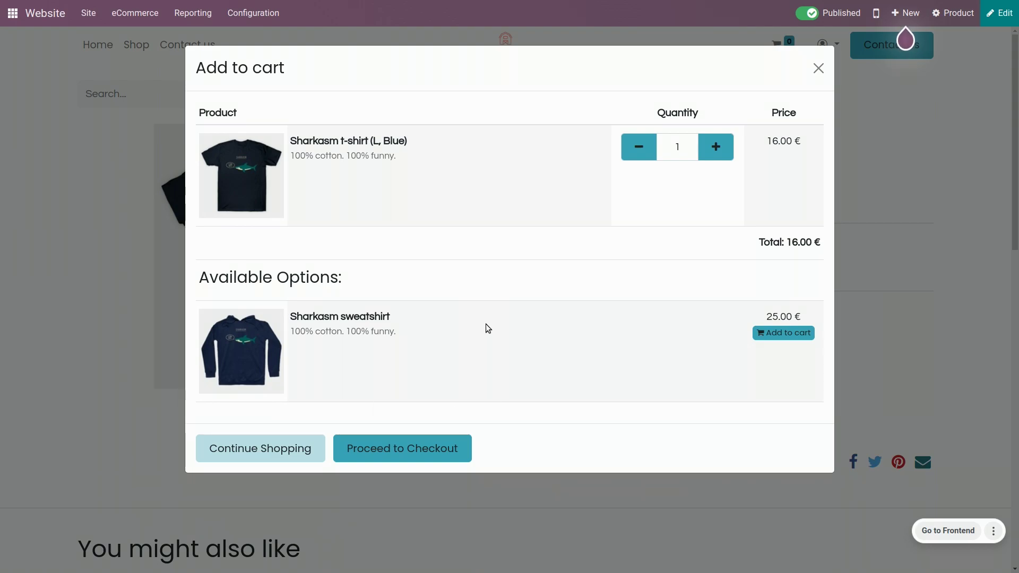
{"action": "left_click", "coordinate": [417, 450]}
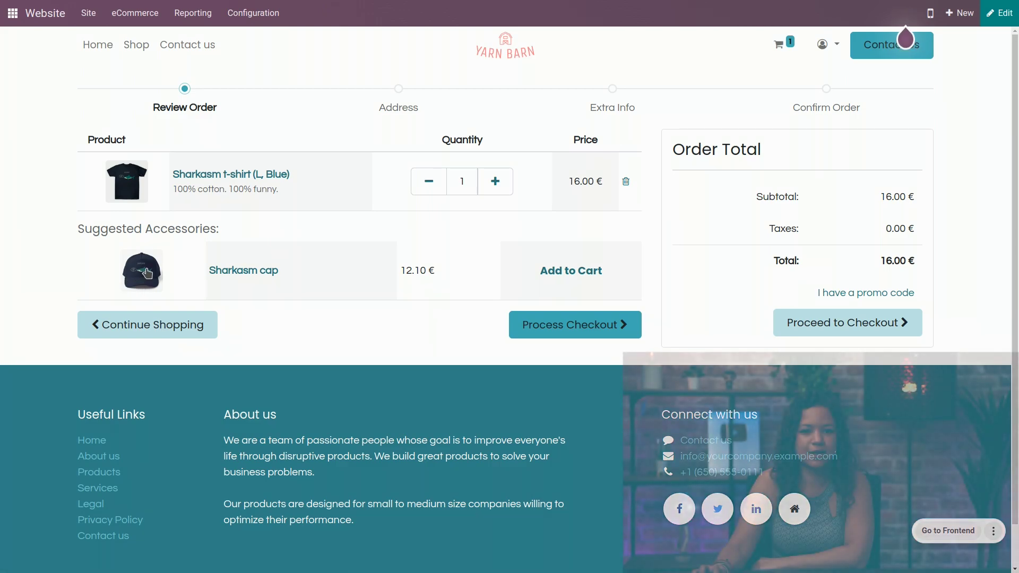